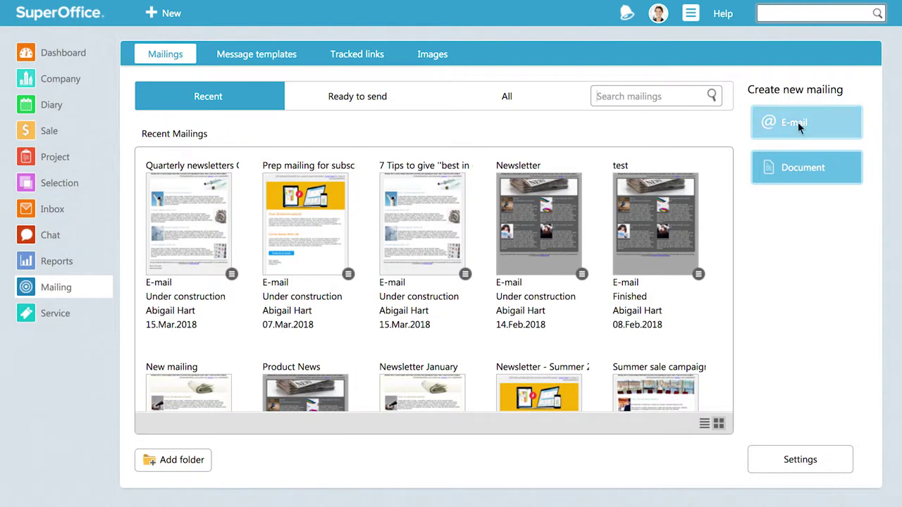
# Create e-mail mailing 'Quarterly newsletters Q2' with subject 'Latest insights and news. Spring 2018' and the sender's address
pyautogui.click(796, 121)
pyautogui.write('Quarterly newsletters Q2')
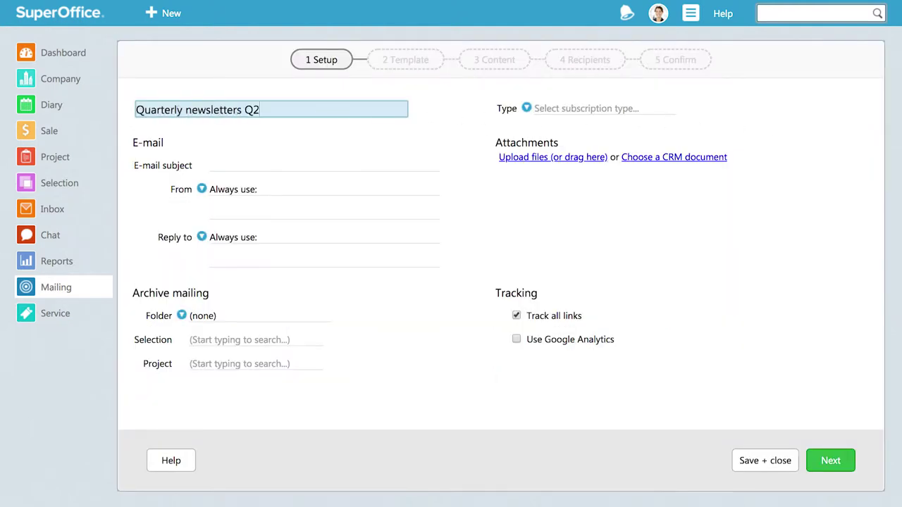
pyautogui.press('Tab')
pyautogui.write('Latest insights and news. Spring 2018')
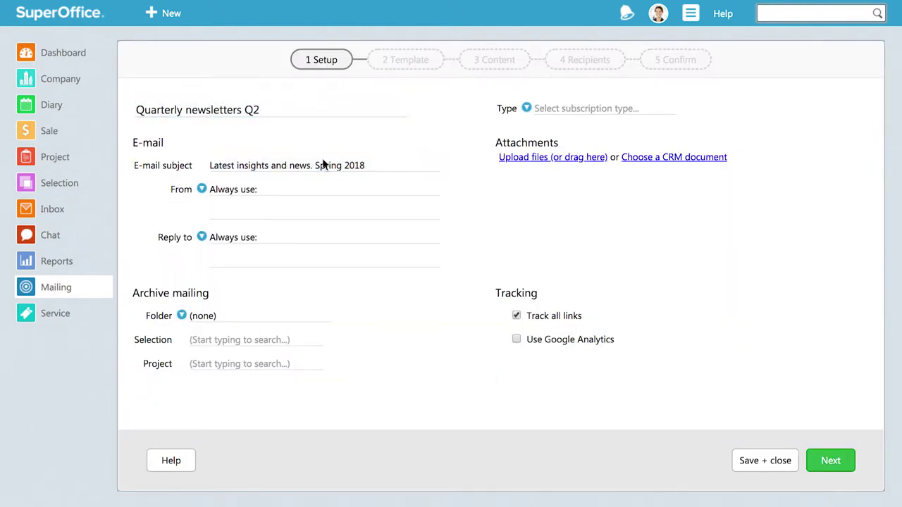
pyautogui.click(324, 212)
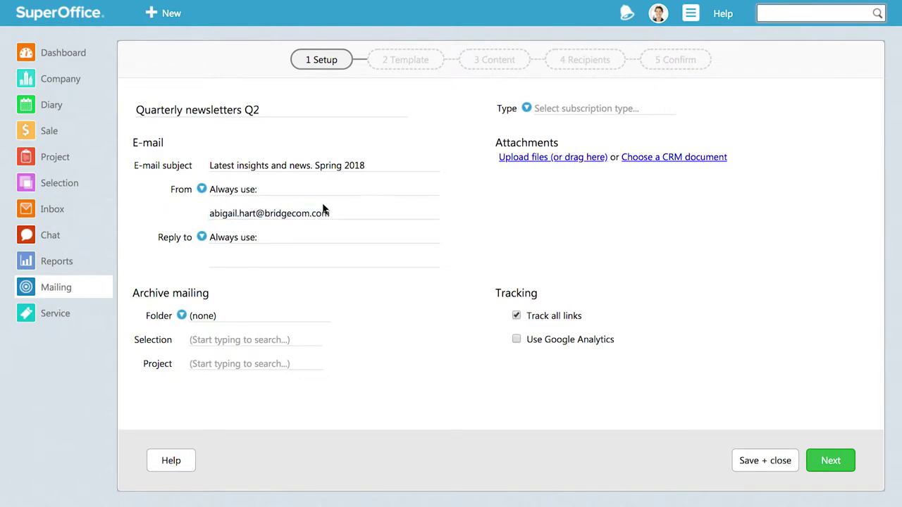
# Set replies to use the From address and make the mailing type News
pyautogui.click(202, 240)
pyautogui.click(211, 257)
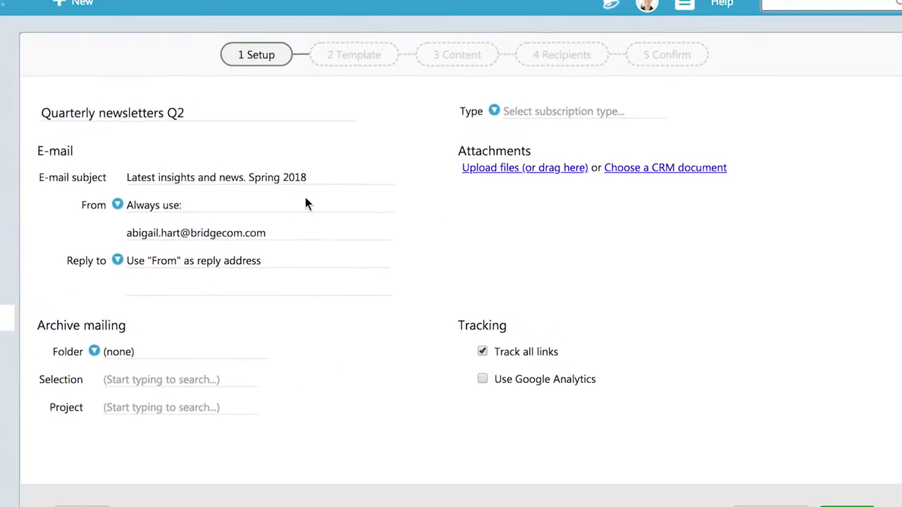
pyautogui.click(436, 117)
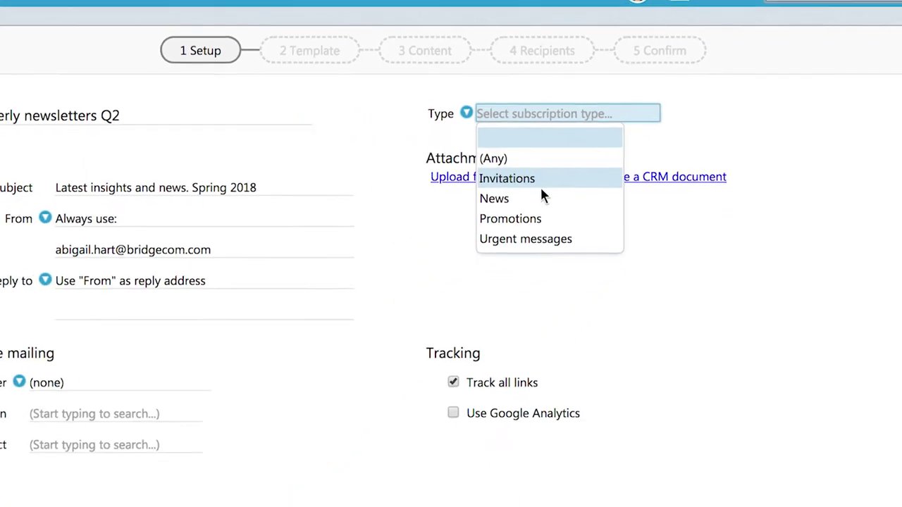
pyautogui.click(504, 213)
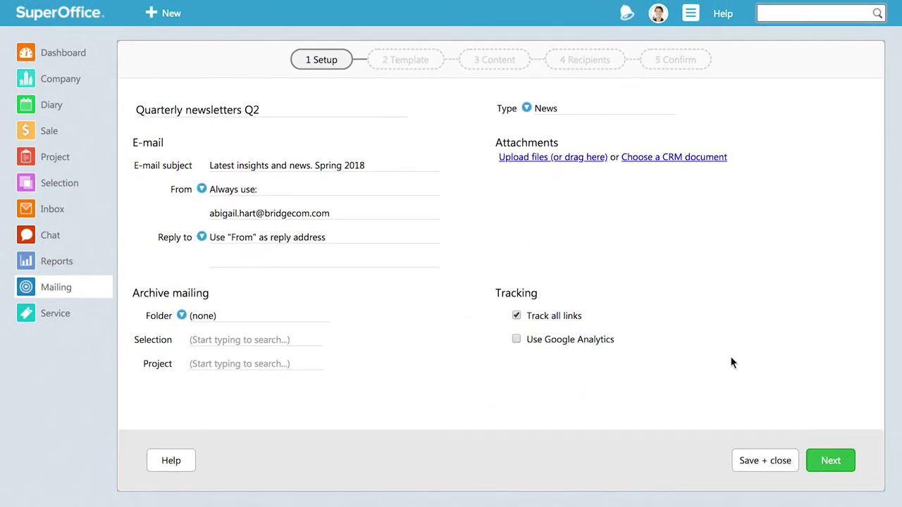
# Choose the existing Newsletter #3 2016 mailing from All mailings as the template
pyautogui.click(814, 460)
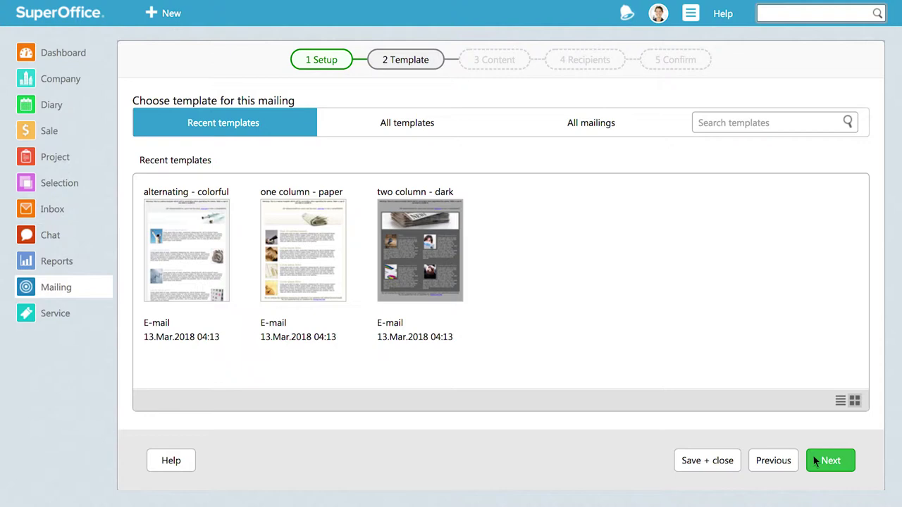
pyautogui.click(439, 122)
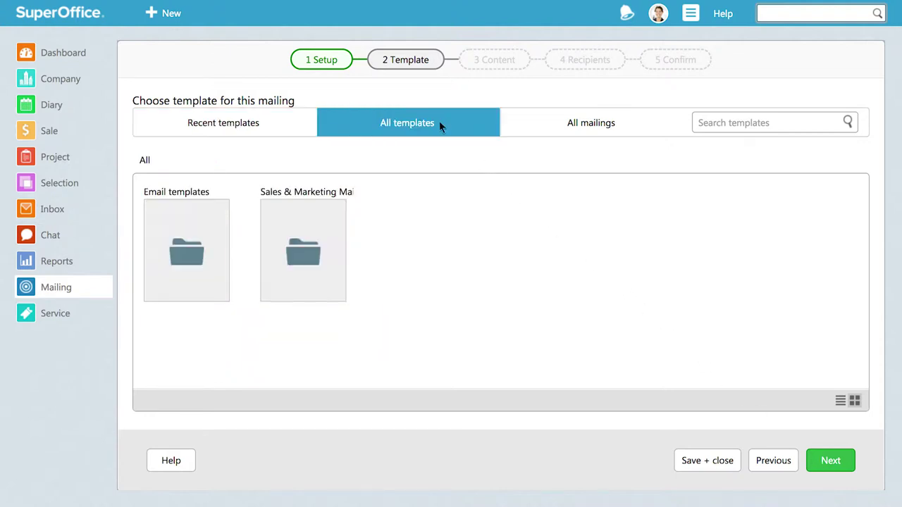
pyautogui.click(519, 124)
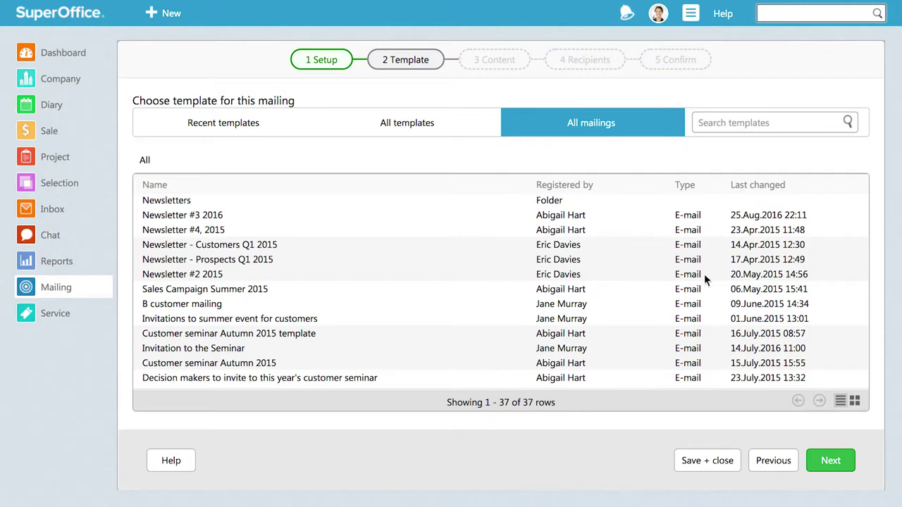
pyautogui.click(854, 400)
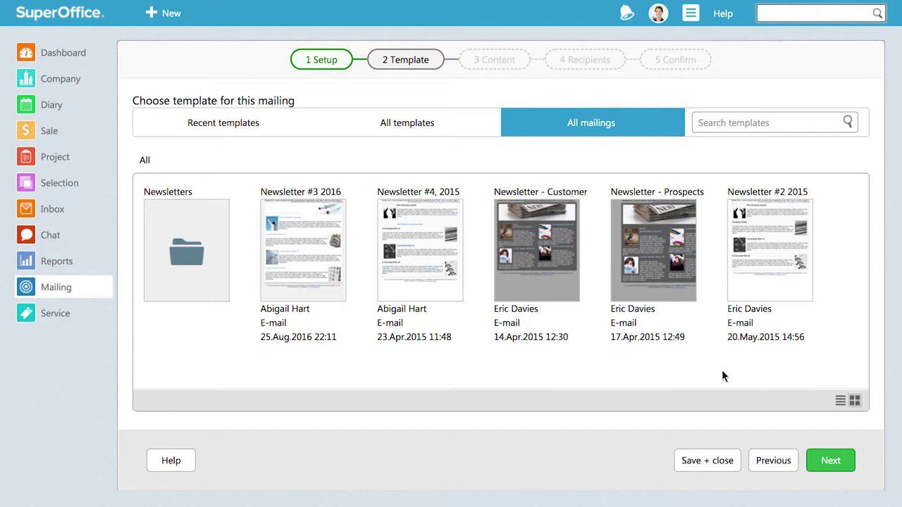
pyautogui.click(327, 292)
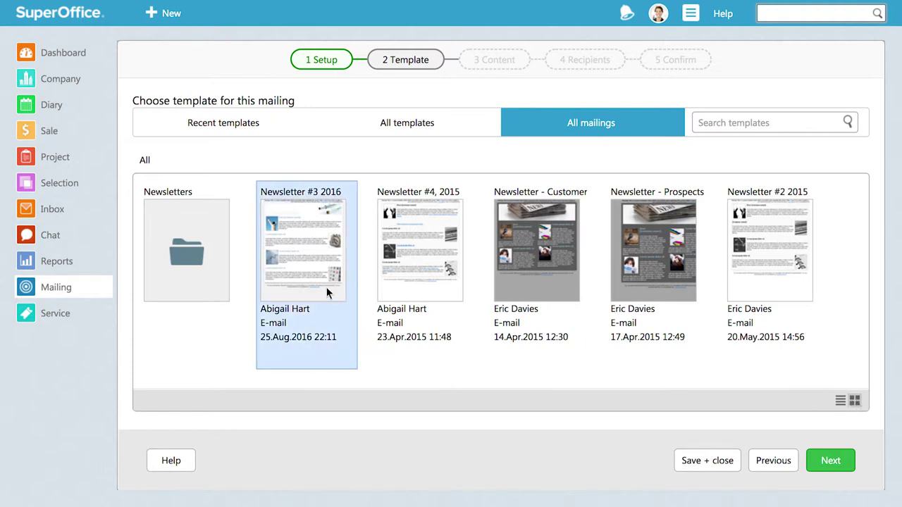
# Insert a Manage subscriptions link into the newsletter footer and accept the content changes
pyautogui.click(816, 462)
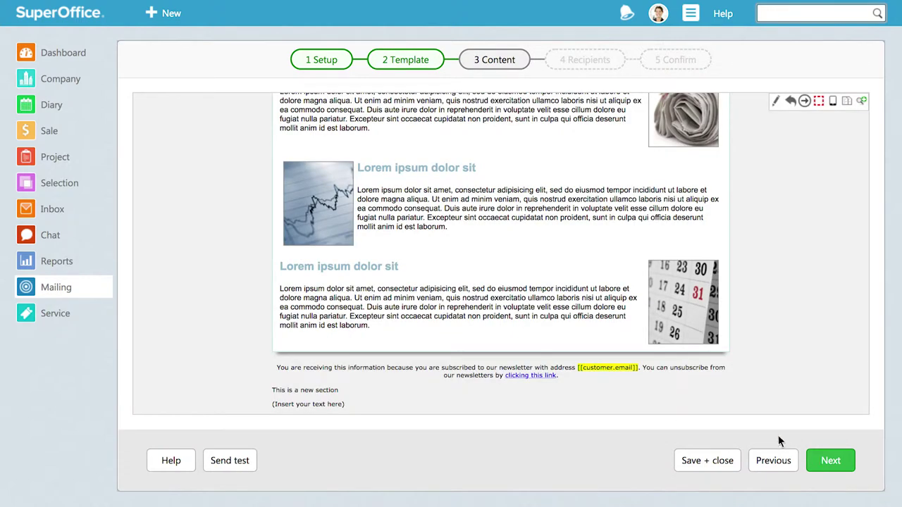
pyautogui.click(655, 366)
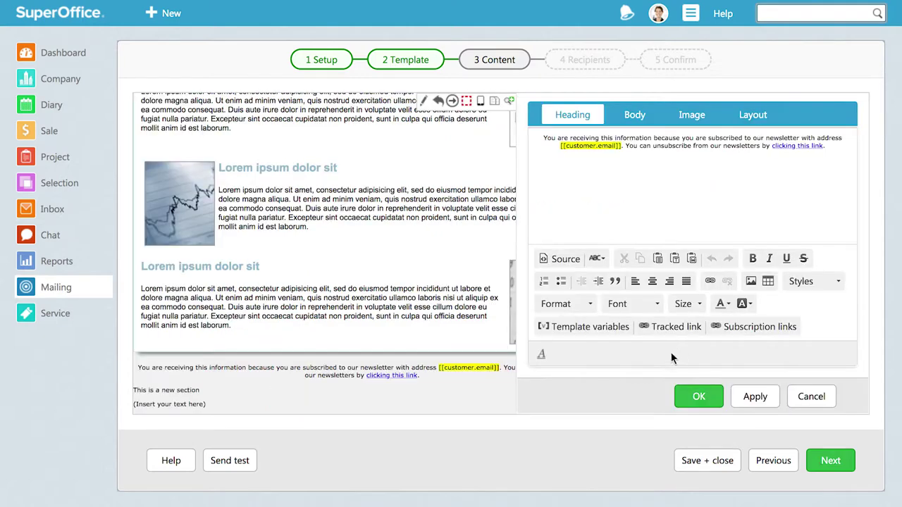
pyautogui.click(713, 327)
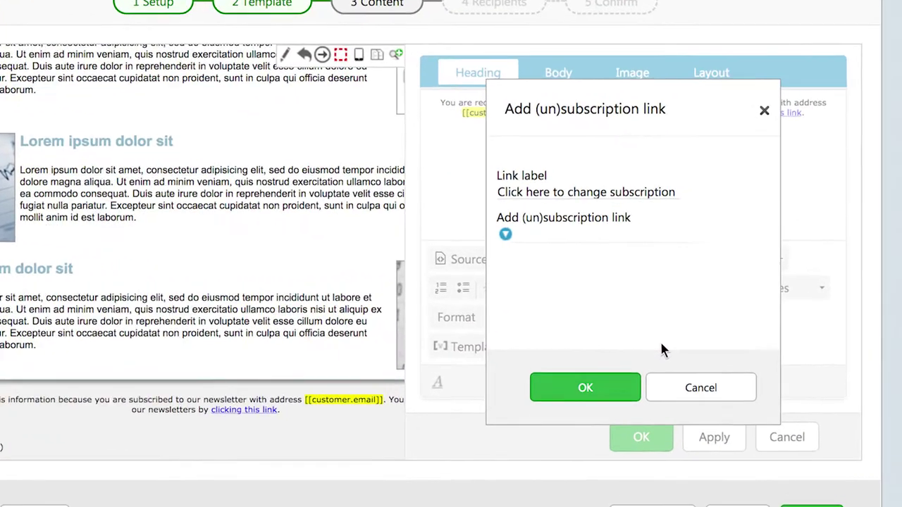
pyautogui.click(606, 231)
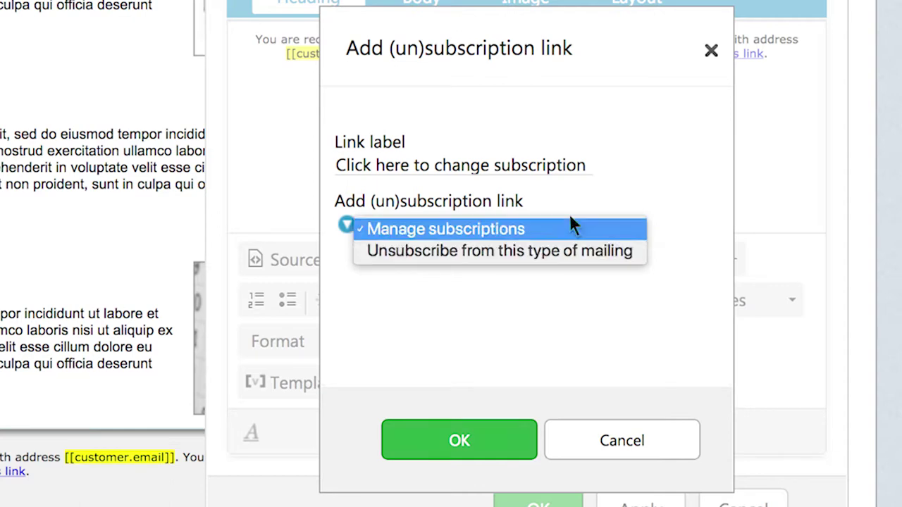
pyautogui.click(570, 224)
pyautogui.click(544, 406)
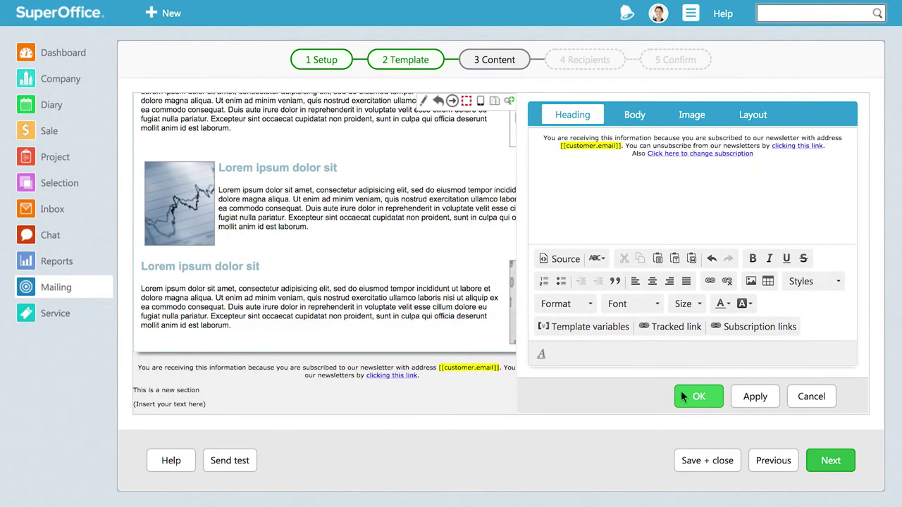
pyautogui.click(682, 397)
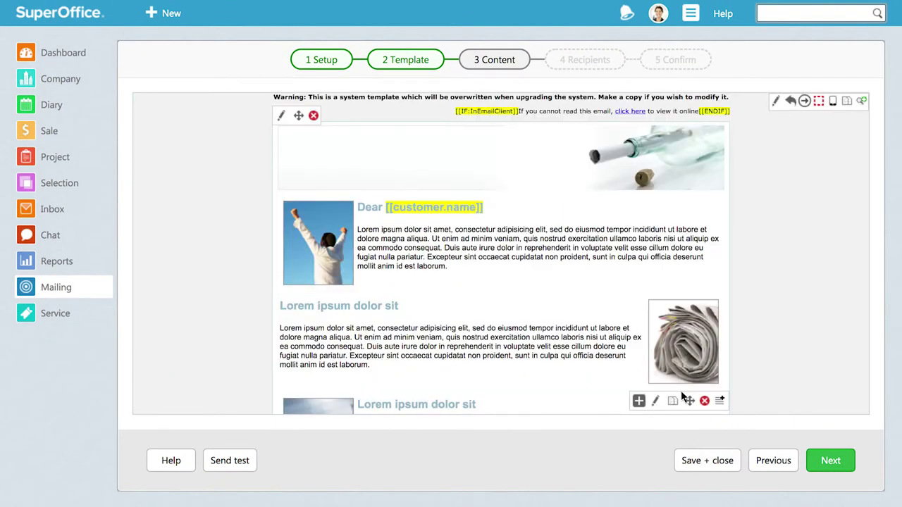
# Add the Company: All customers selection as the recipient source, giving 144 recipients
pyautogui.click(810, 458)
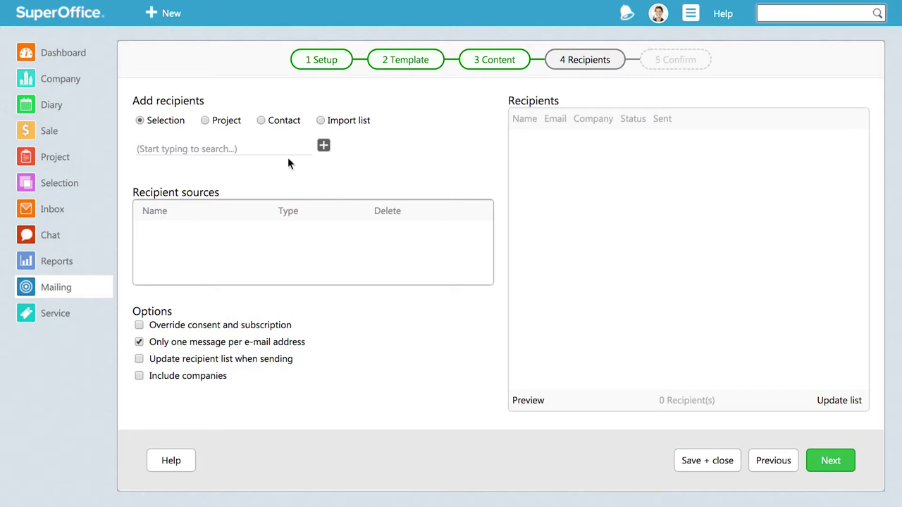
pyautogui.click(264, 149)
pyautogui.write('Company')
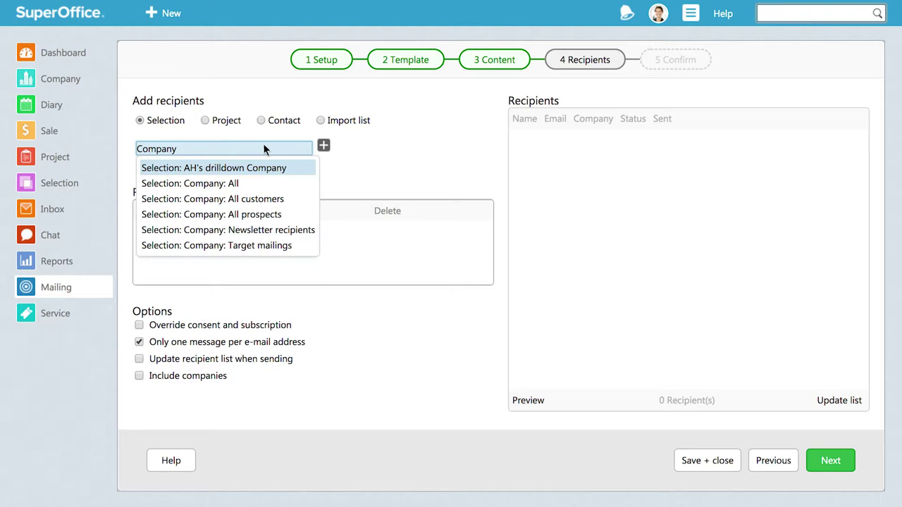
pyautogui.click(264, 200)
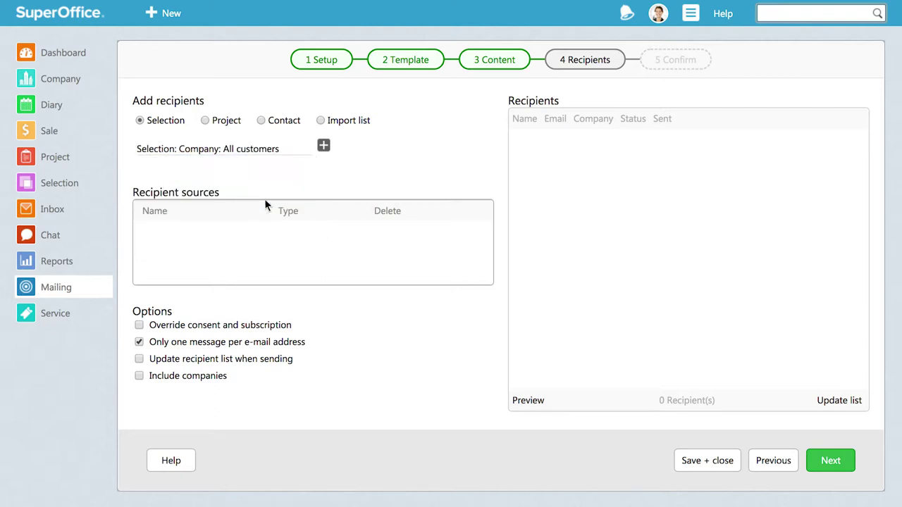
pyautogui.click(323, 146)
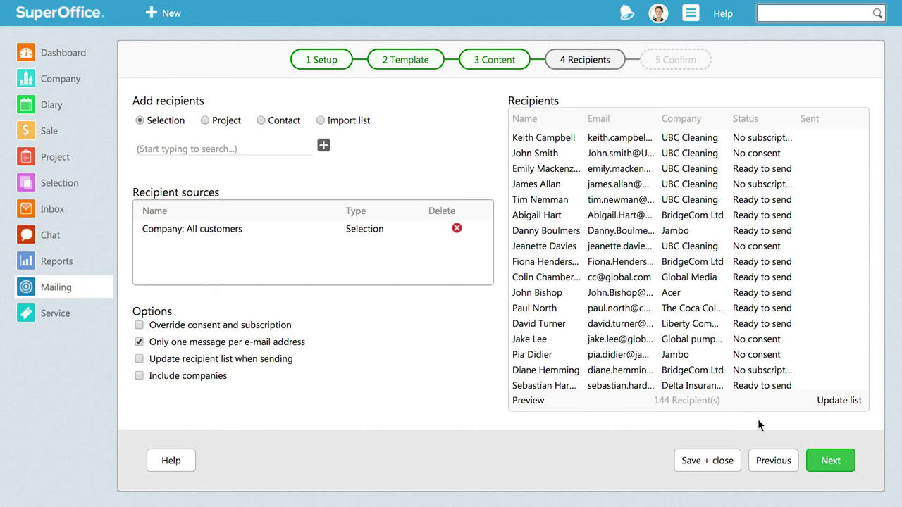
# Advance to step 5 Confirm to review the mailing summary and preview
pyautogui.click(814, 458)
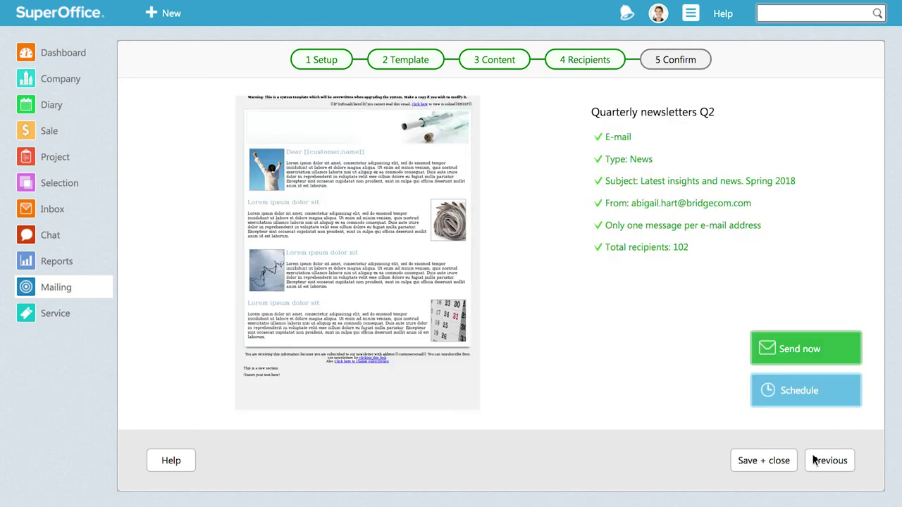